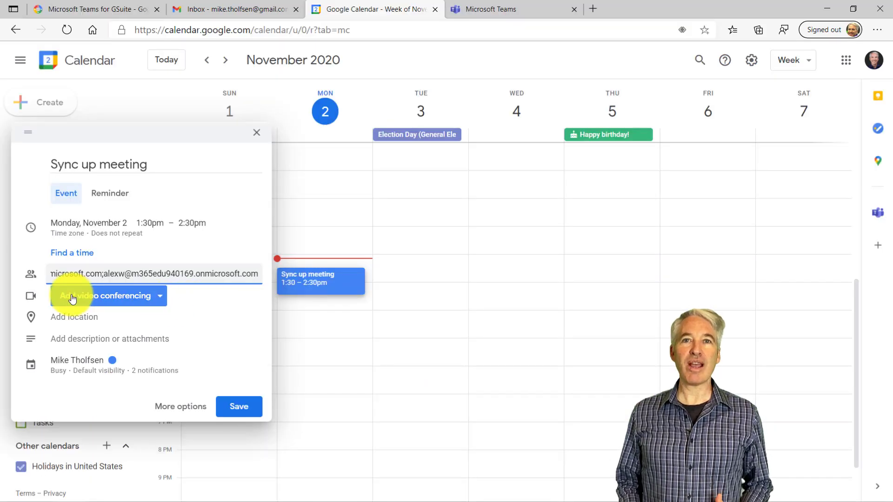
Attach a Microsoft Teams meeting to the event and join it.
click(158, 296)
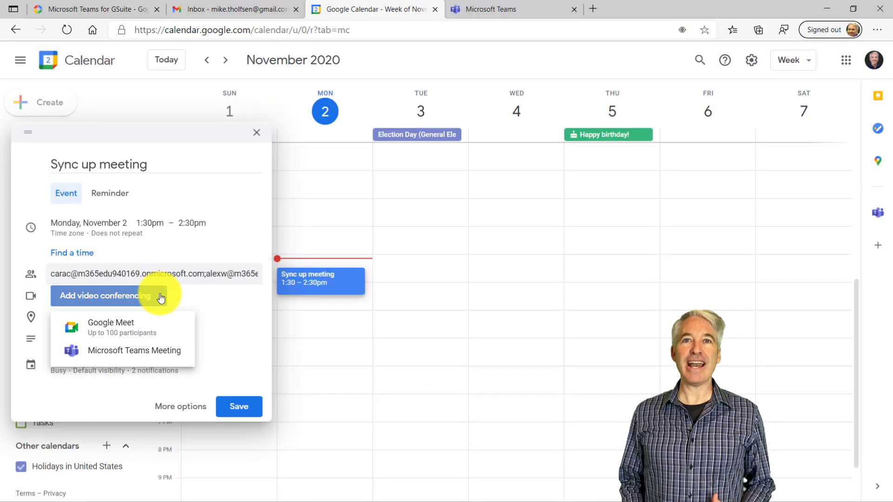
click(131, 354)
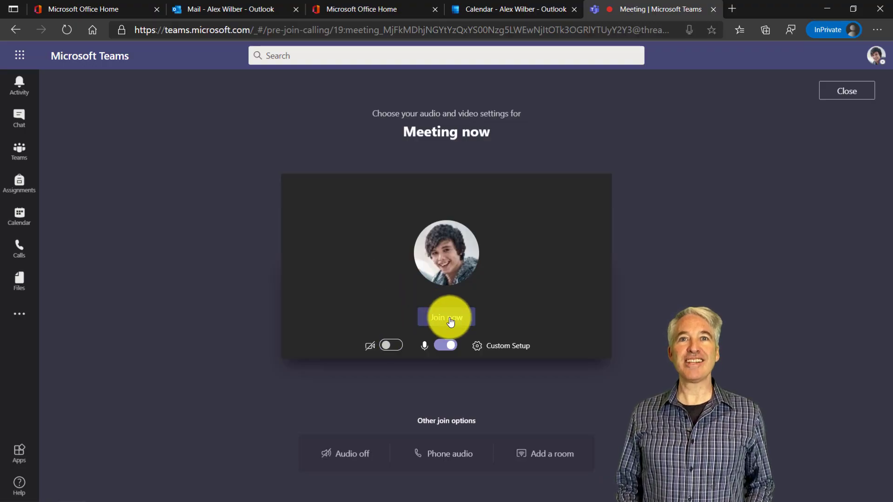
click(447, 317)
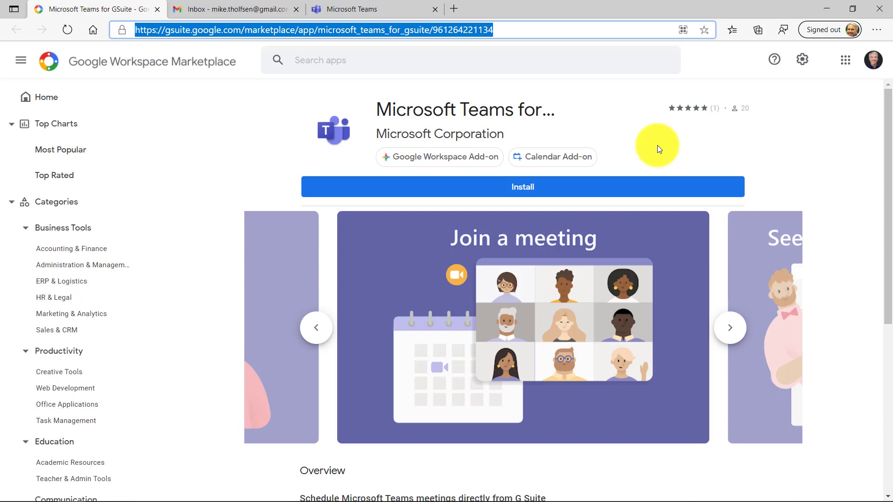
Install Microsoft Teams for GSuite from the Marketplace and allow it access to the Google account.
click(532, 189)
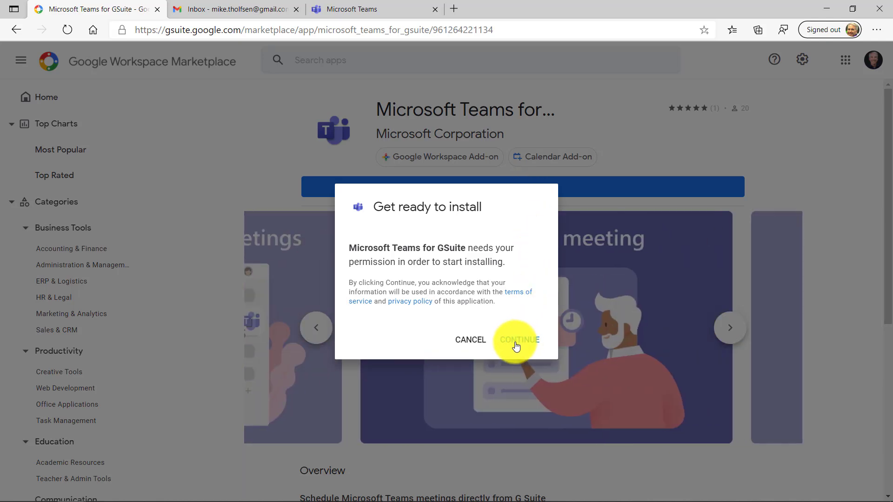
click(516, 342)
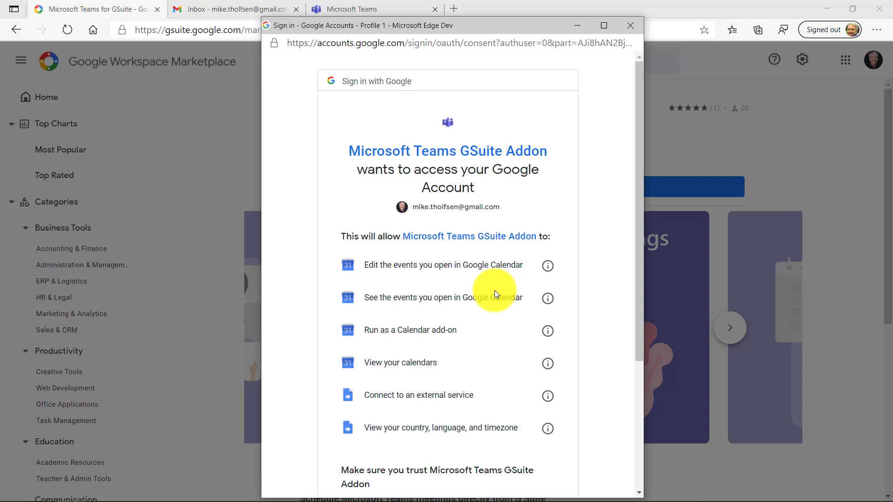
scroll(495, 291, down, 4)
click(535, 415)
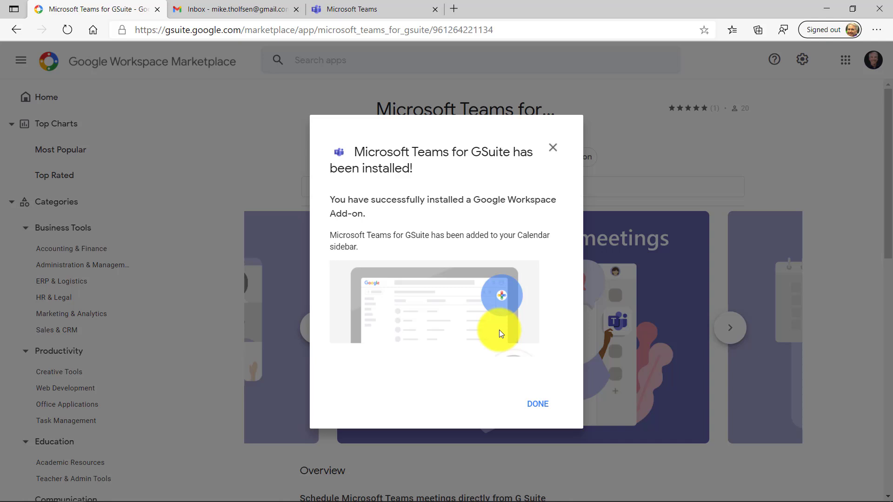
click(542, 409)
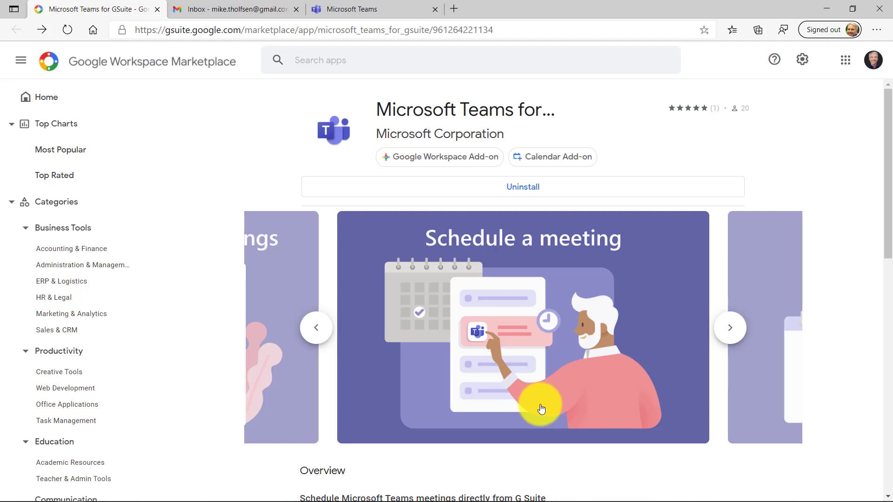
From the Gmail inbox, launch Google Calendar through the Google apps grid.
click(234, 8)
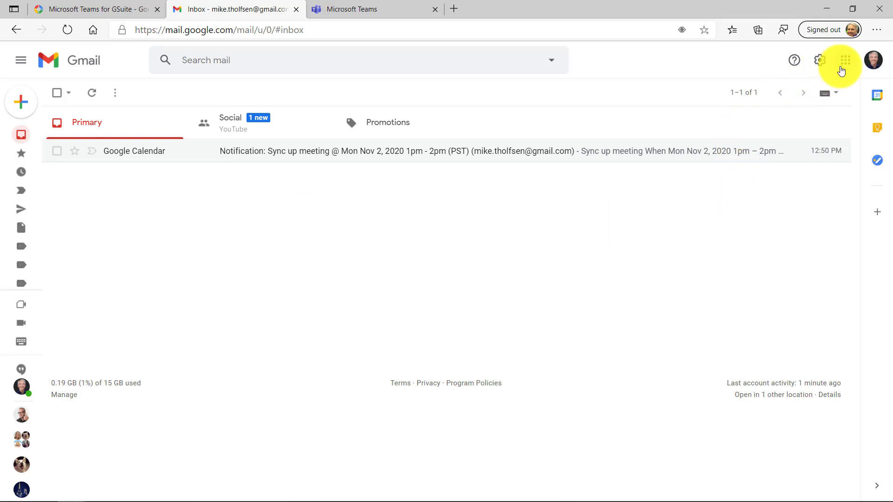
click(846, 61)
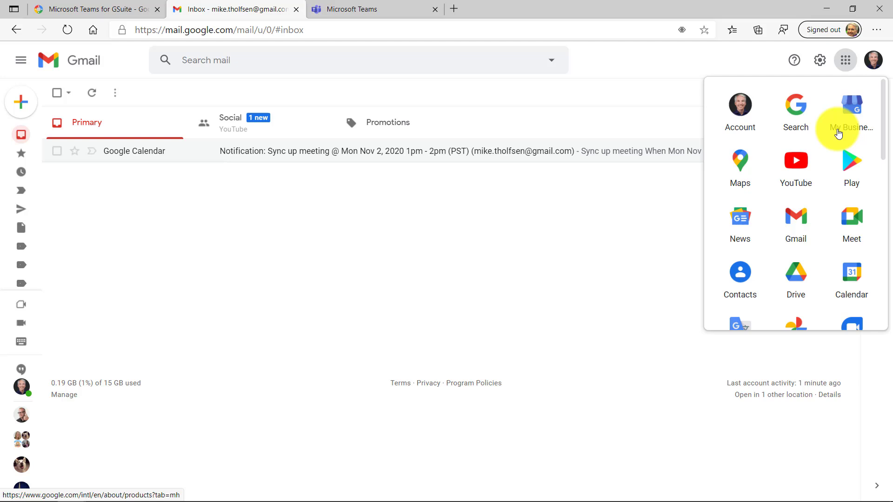
scroll(823, 177, down, 1)
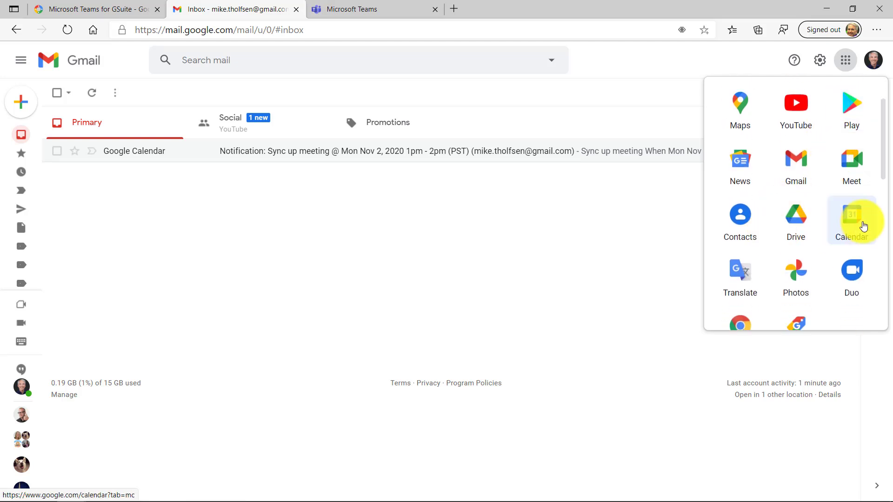
click(863, 226)
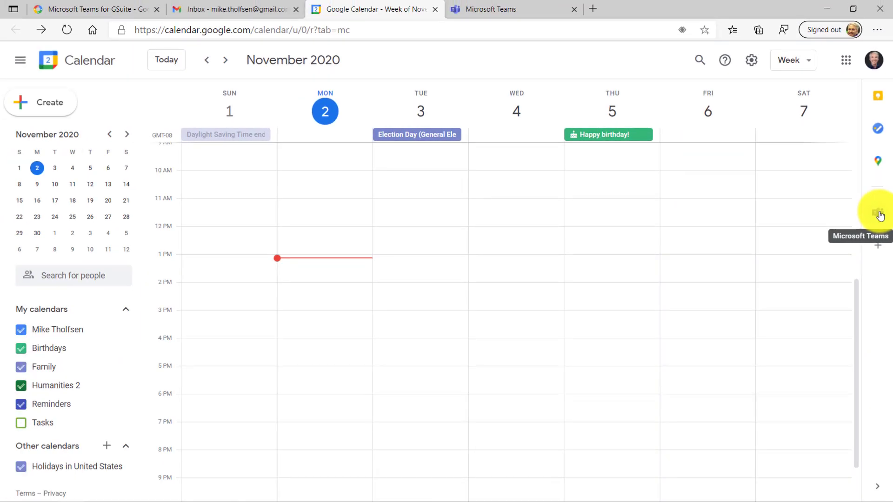
Log the Teams add-on in and authorize it with the work Microsoft account.
click(878, 214)
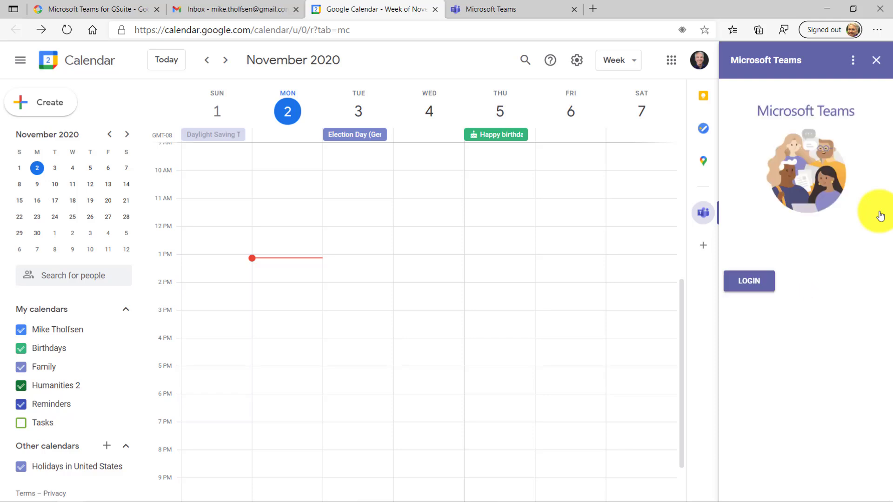
click(744, 284)
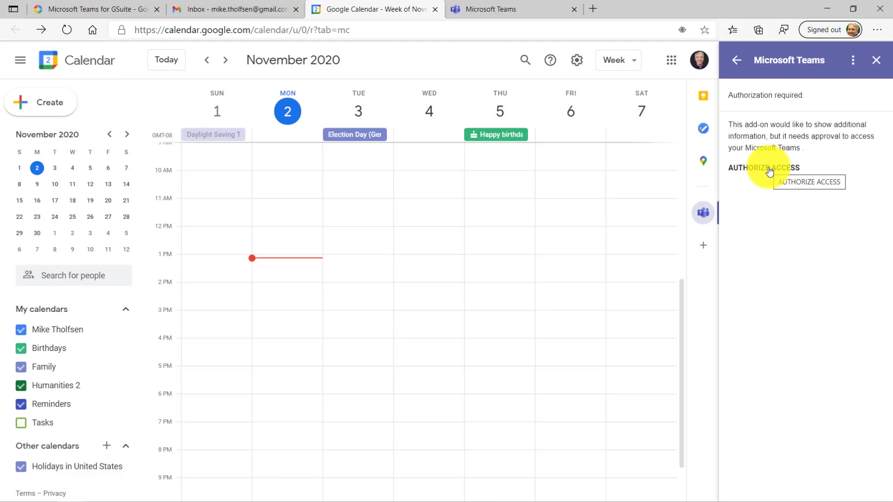
click(769, 169)
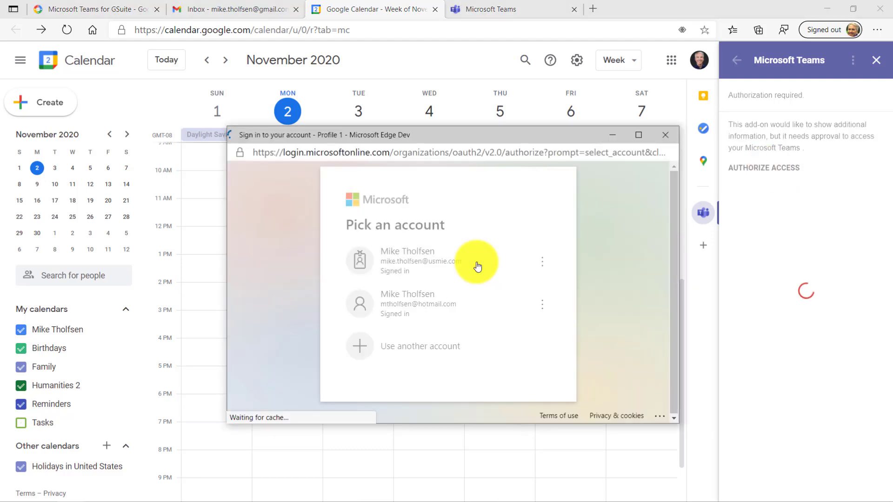
click(476, 265)
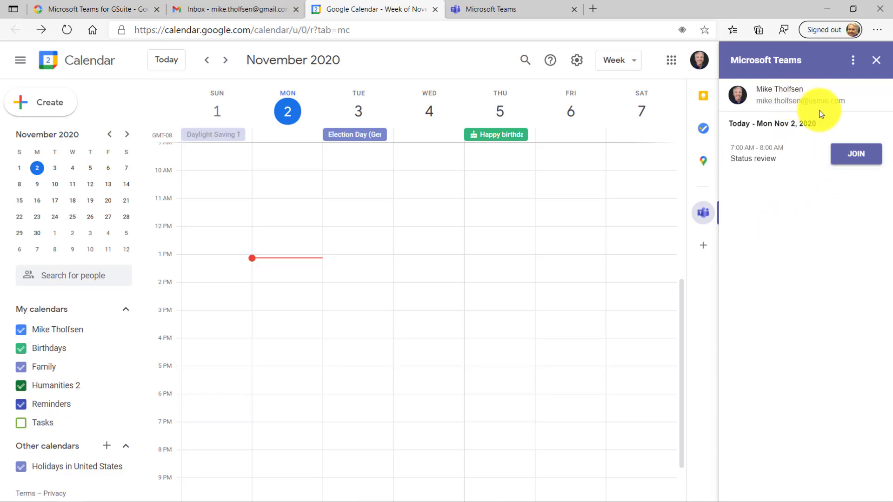
Check the add-on's extra options menu, then close the Teams side panel.
click(851, 60)
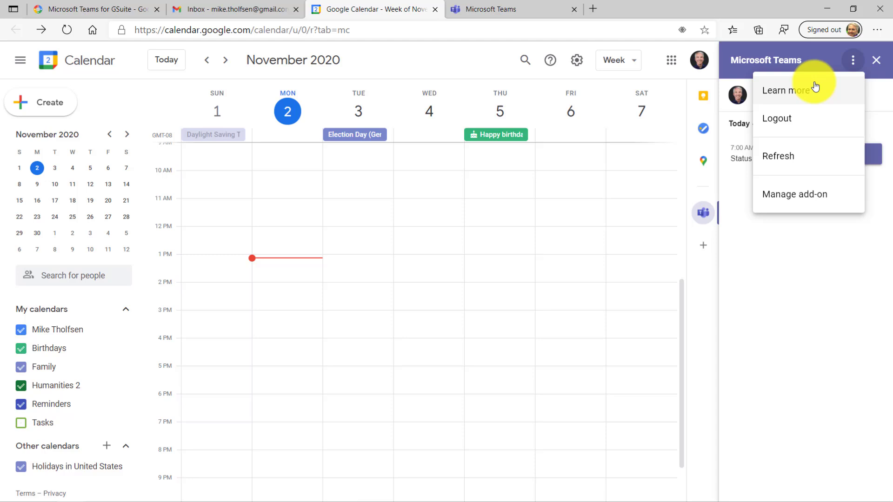
click(853, 60)
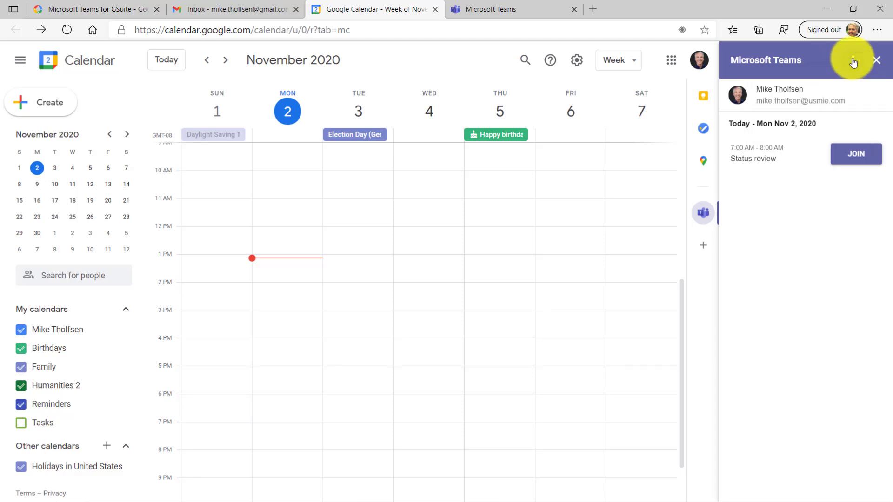
click(877, 62)
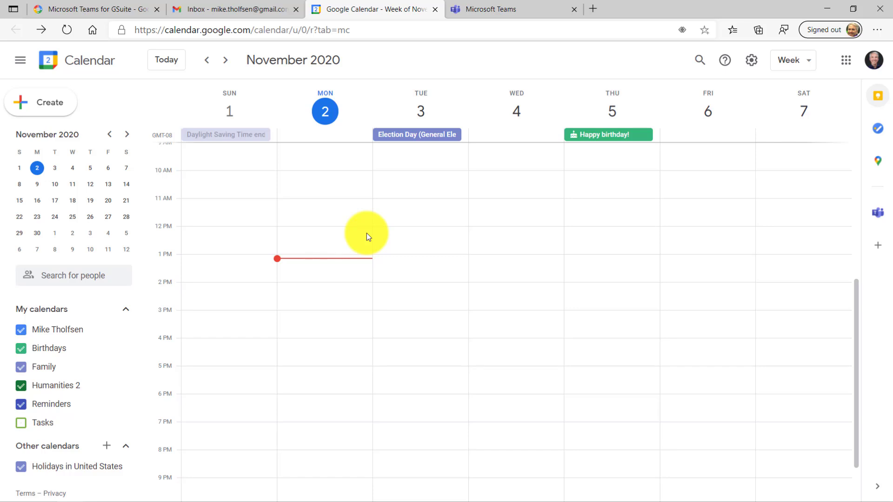
Create a 'Sync up meeting' event, paste in the guest addresses, and show conferencing choices.
click(50, 107)
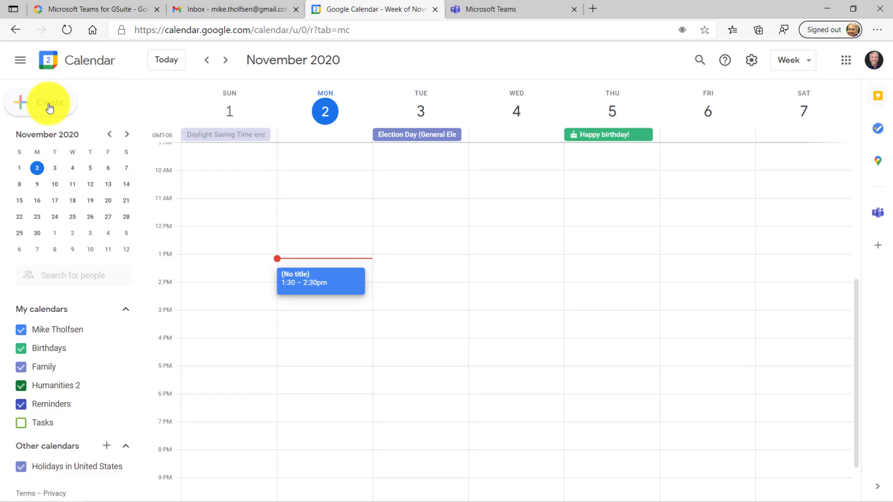
text(Sync up meeting)
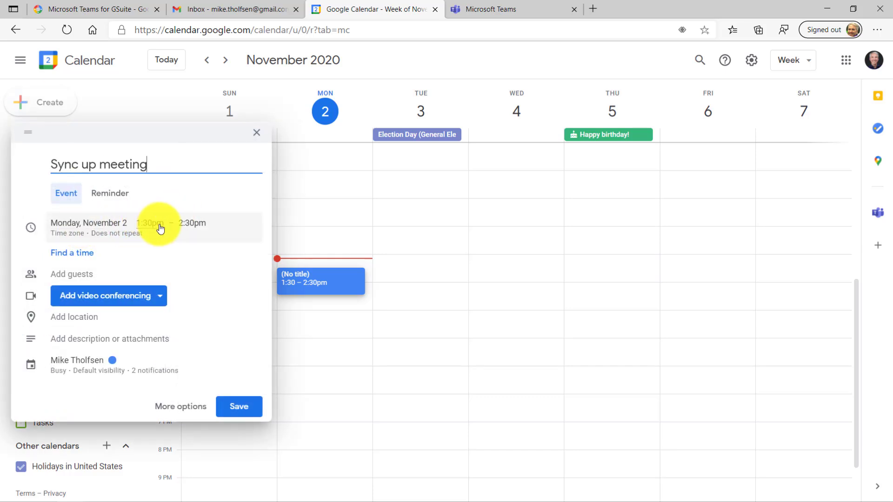
click(78, 277)
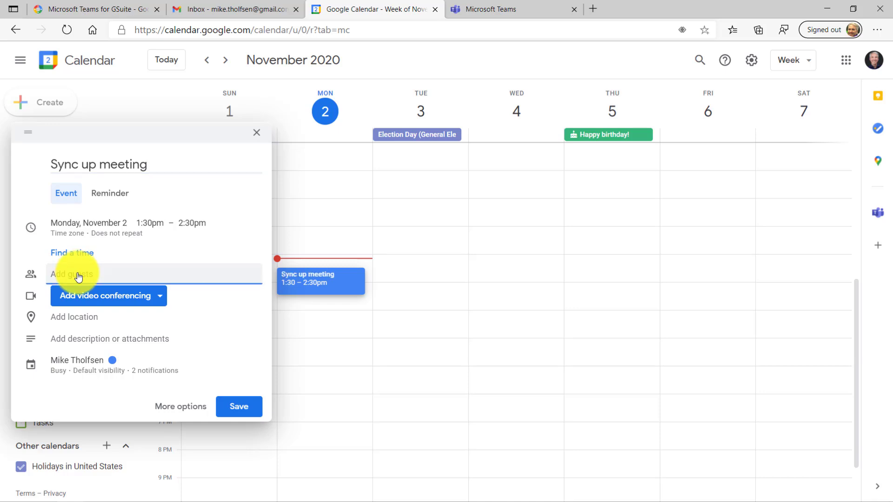
key(ctrl+v)
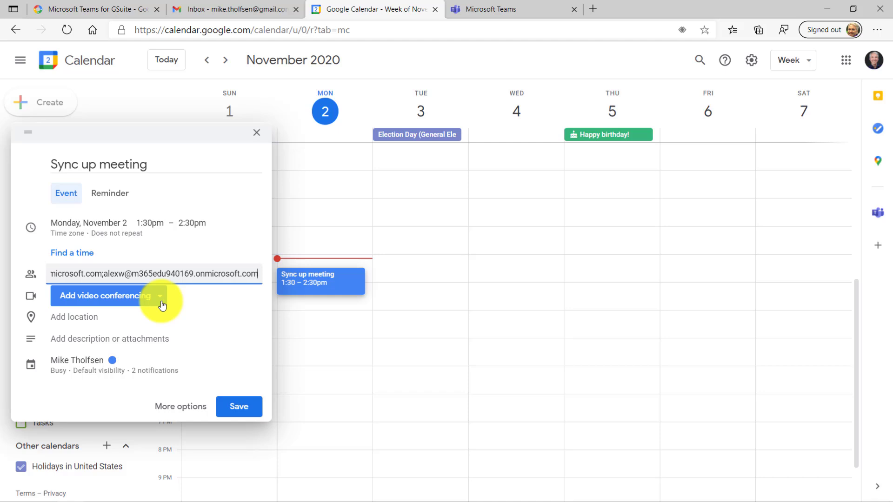
click(160, 295)
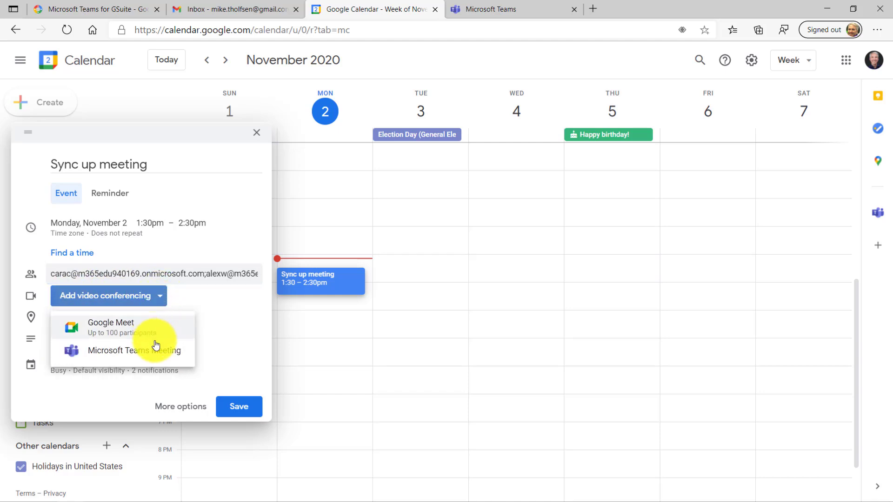
Choose Microsoft Teams Meeting as the event's video conferencing.
click(129, 354)
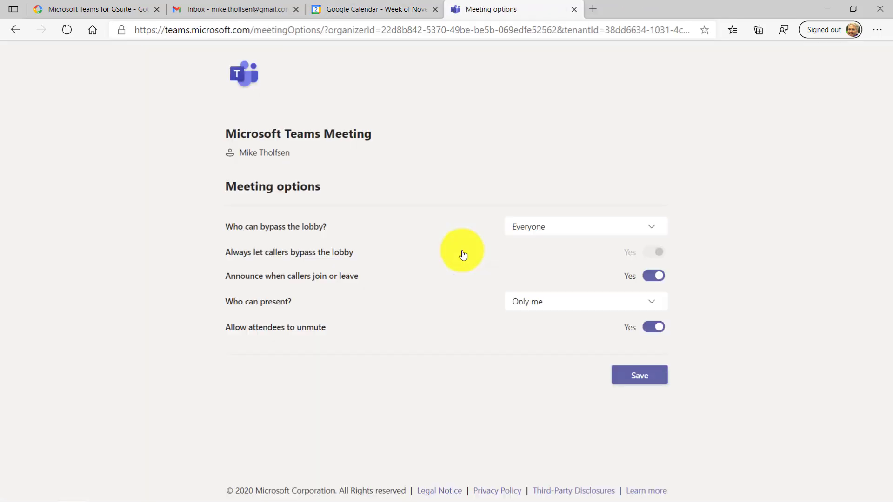
Leave the lobby bypass setting at Everyone in the Teams meeting options.
click(566, 238)
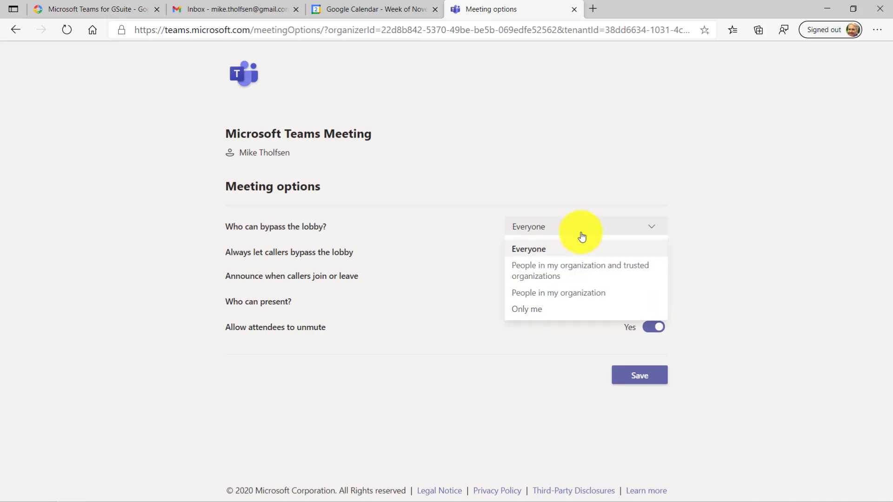
click(729, 230)
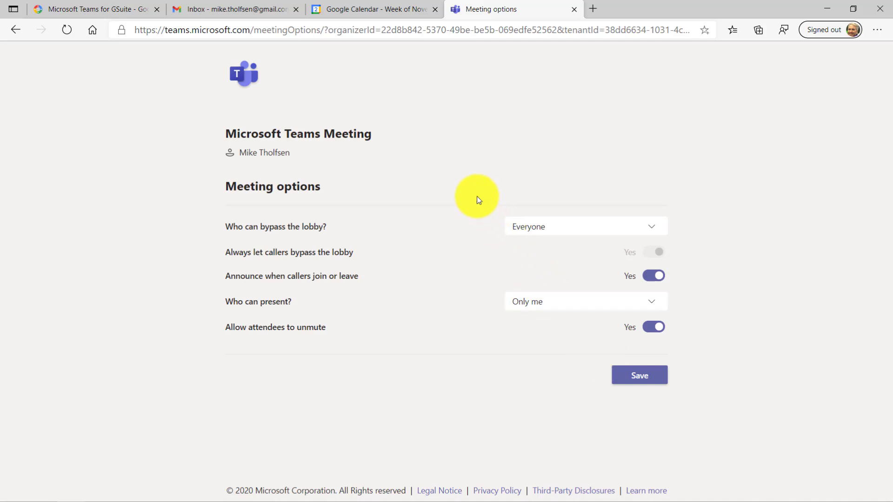
Set the Sync up meeting's location to 'Teams', save it, and send guest invitations.
click(349, 11)
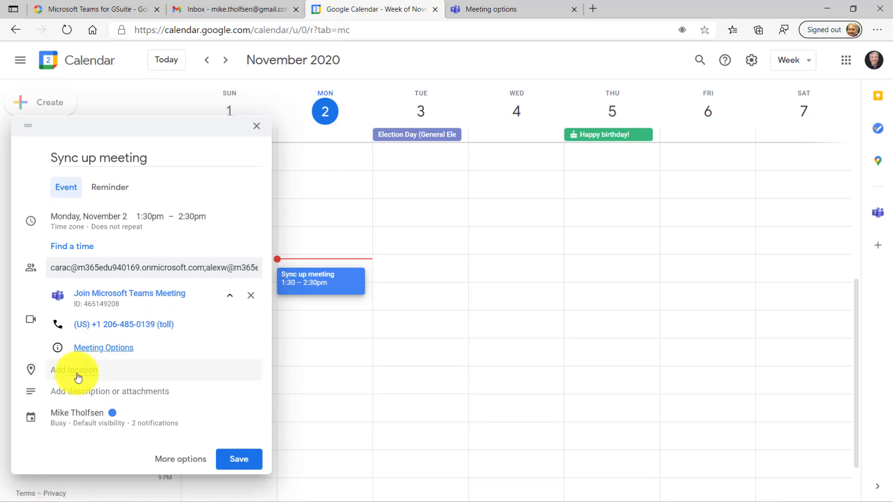
click(60, 374)
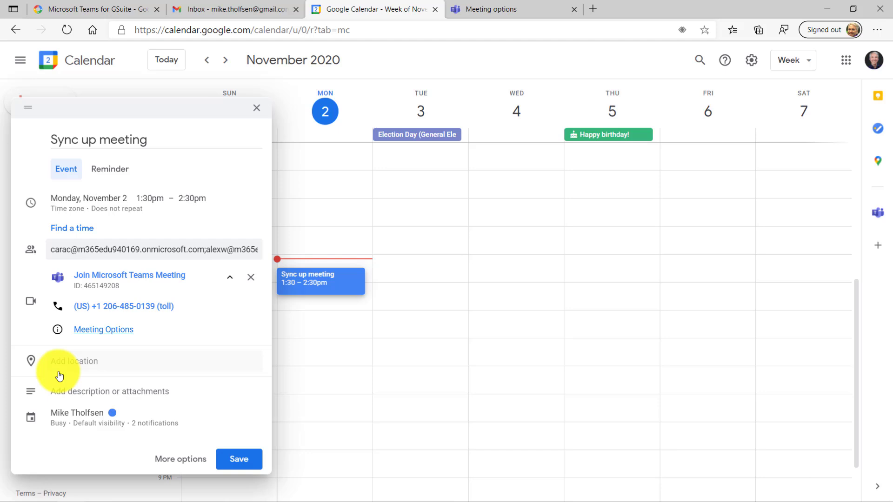
text(Teams)
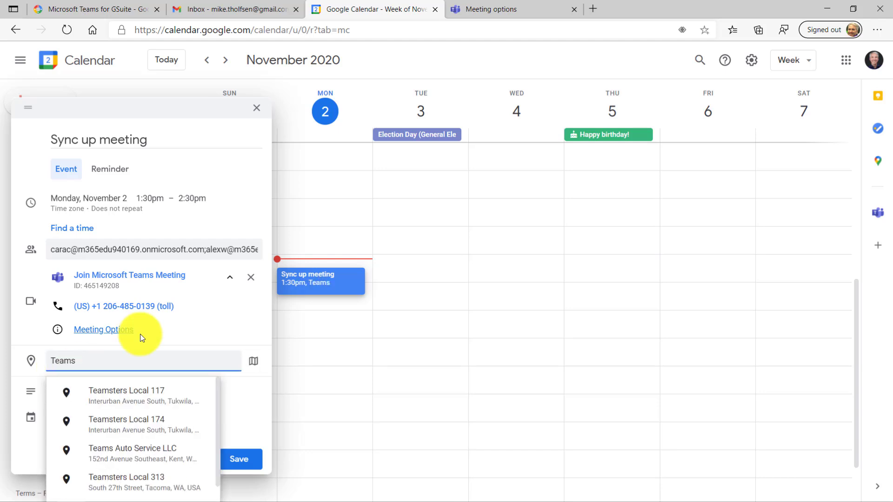
click(203, 320)
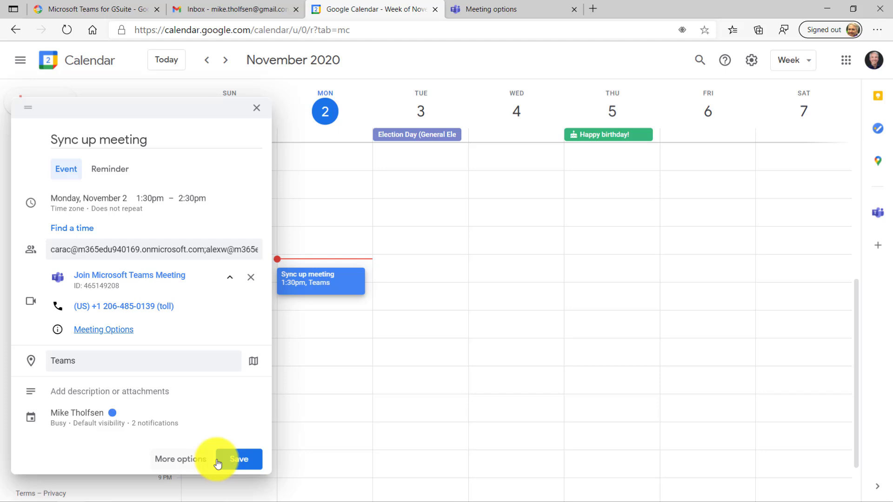
click(238, 460)
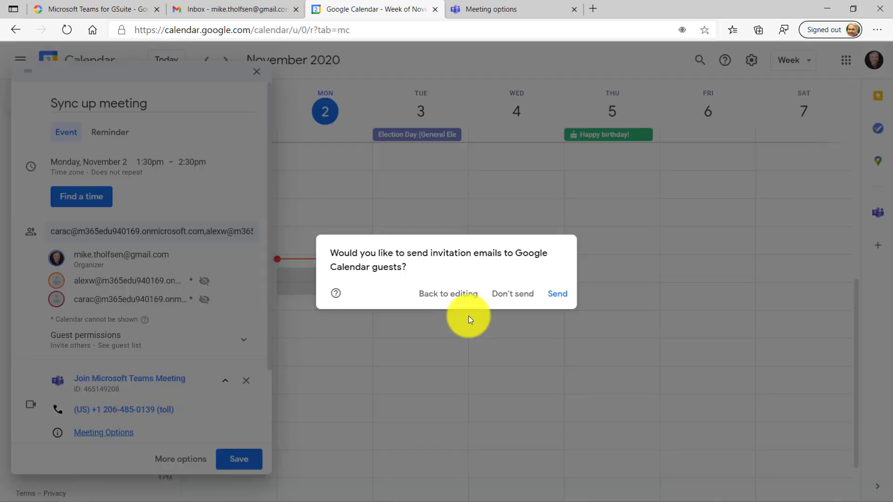
click(558, 294)
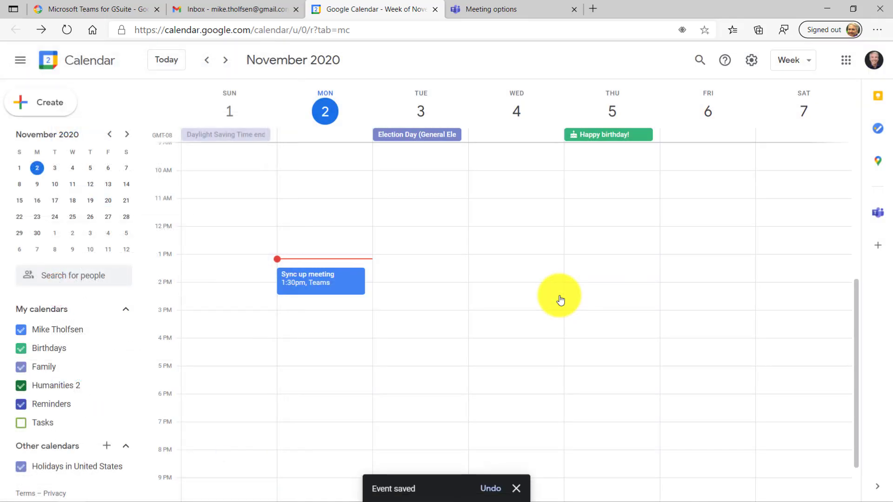
Review the Sync up meeting's details, then bring up the Microsoft Teams add-on panel.
click(314, 277)
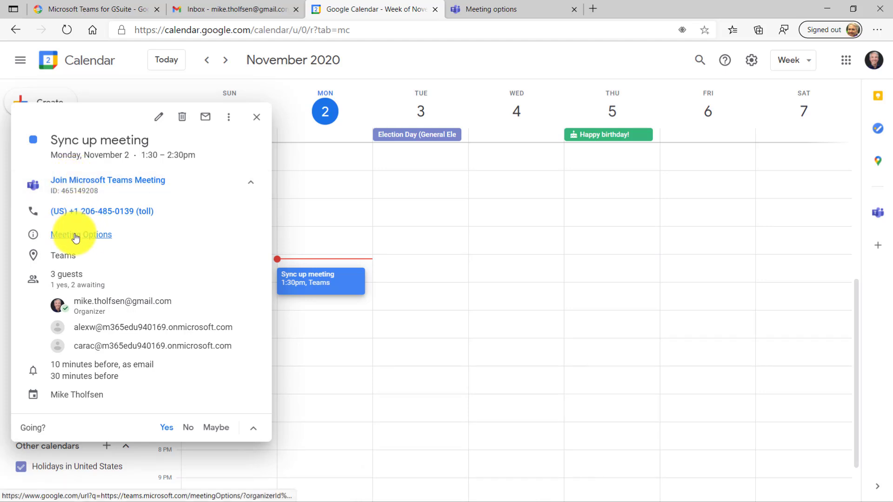
click(387, 284)
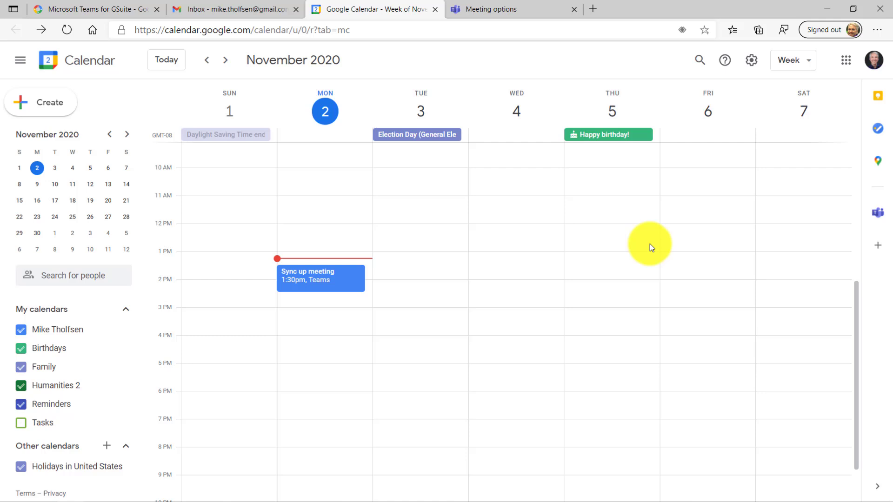
click(879, 217)
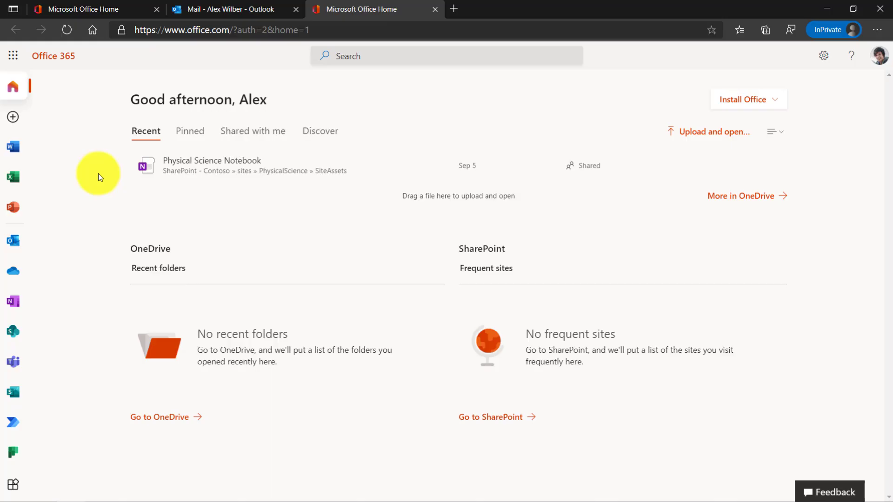
In Outlook, accept the Sync up meeting invitation and view the full event with the Teams link.
click(14, 240)
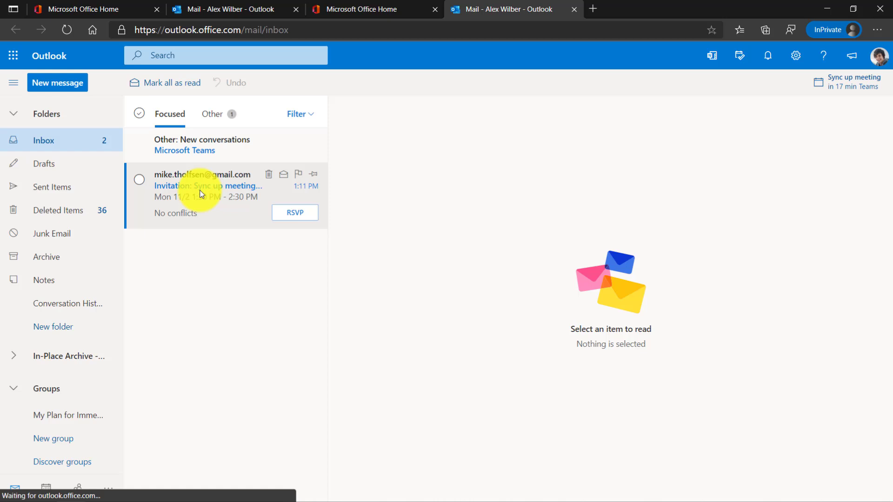
click(201, 193)
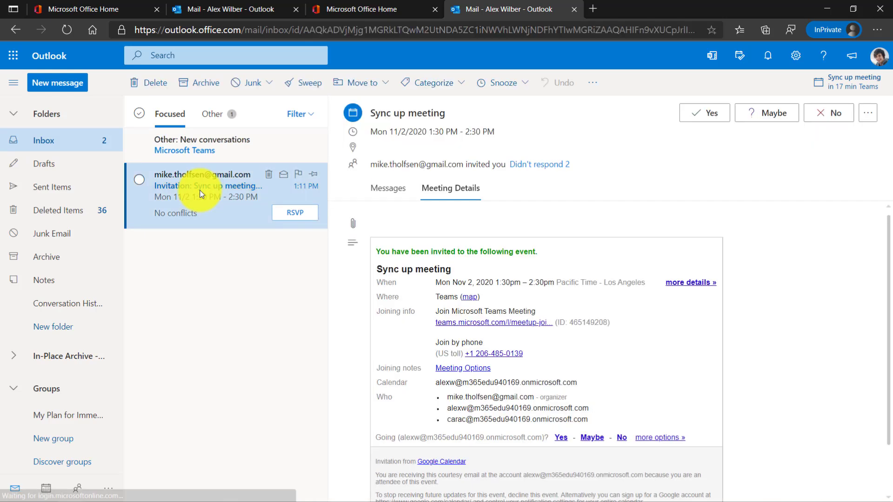
click(708, 136)
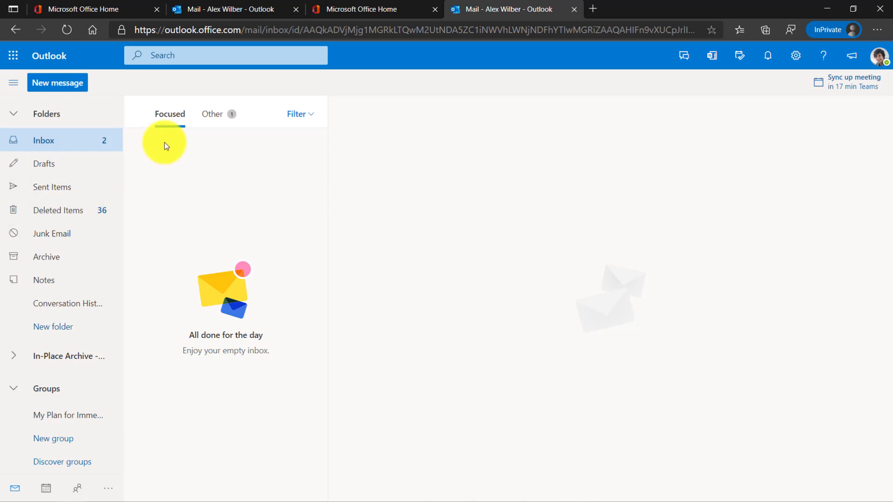
click(52, 491)
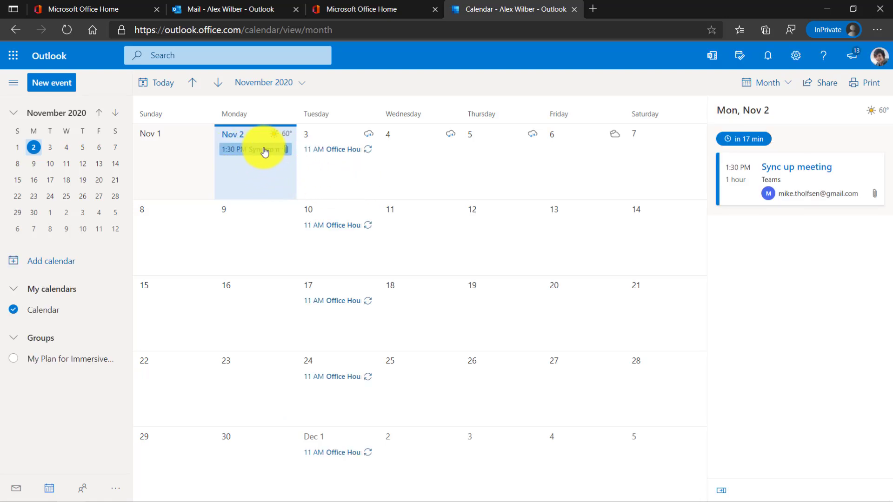
double_click(244, 155)
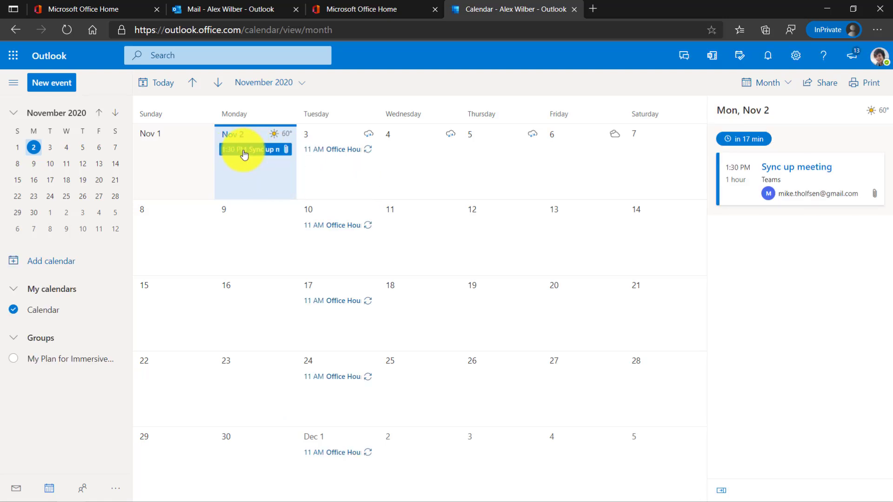
scroll(415, 372, down, 3)
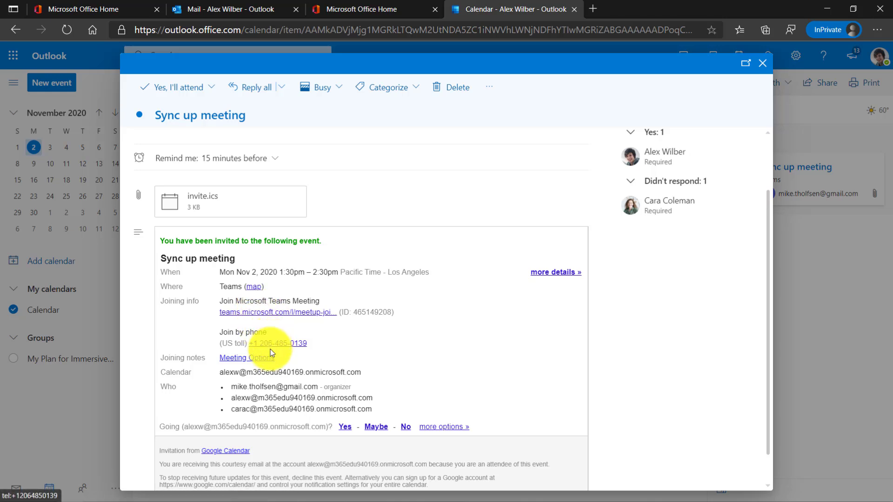
Join the Sync up meeting via its Teams link and dismiss the attendee notice.
click(276, 312)
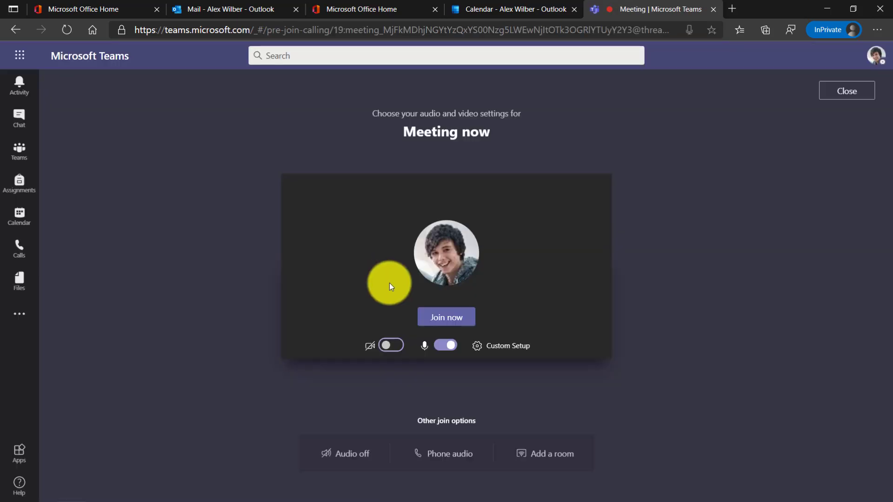
click(450, 319)
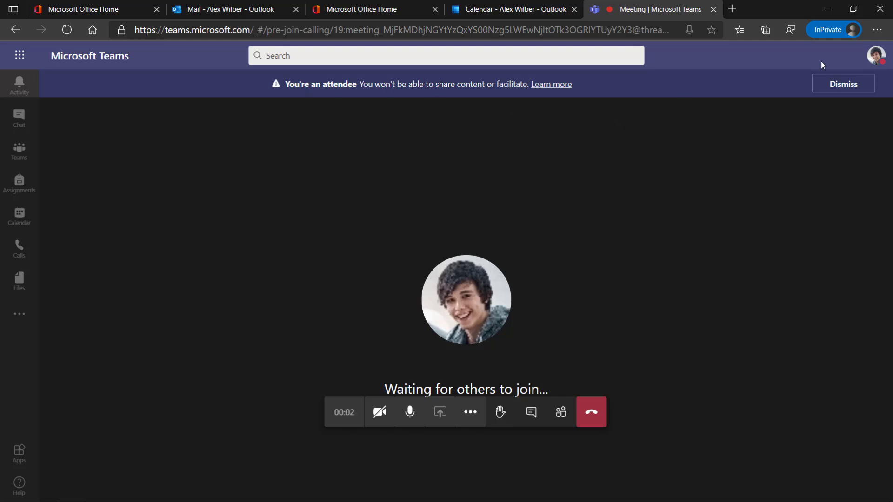
click(849, 88)
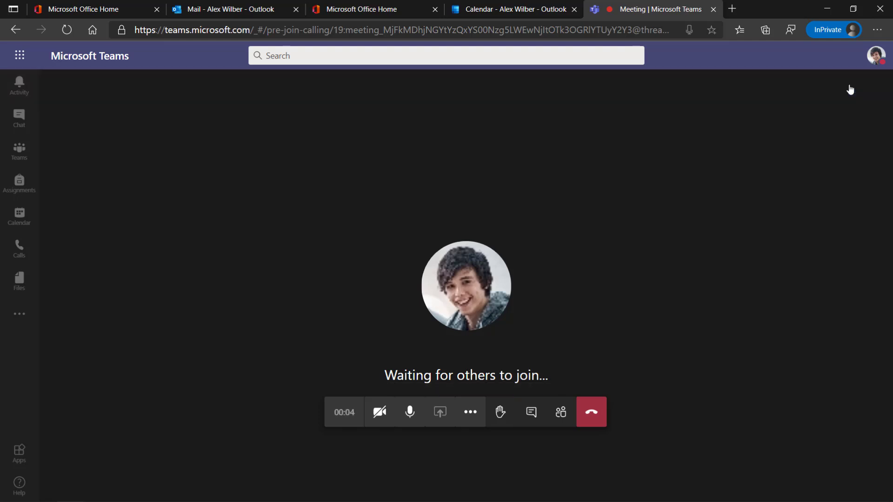